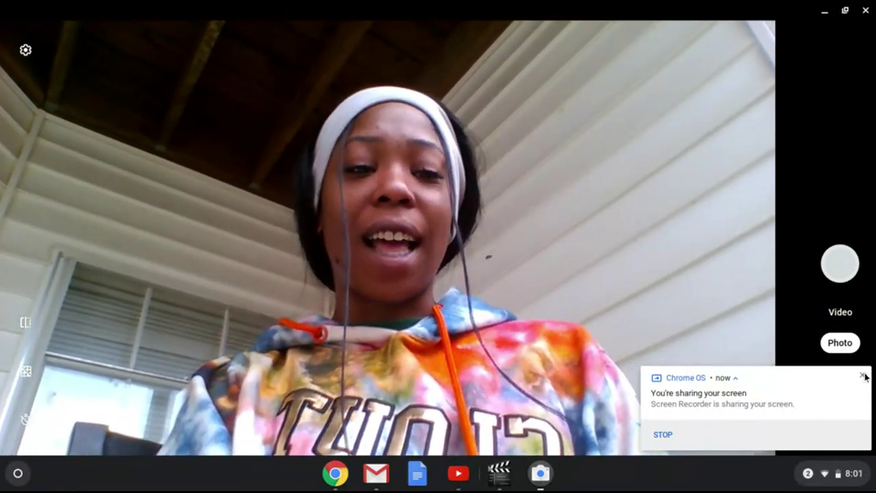
# - Dismiss the 'You're sharing your screen' notice and minimize the Camera window
pyautogui.click(864, 374)
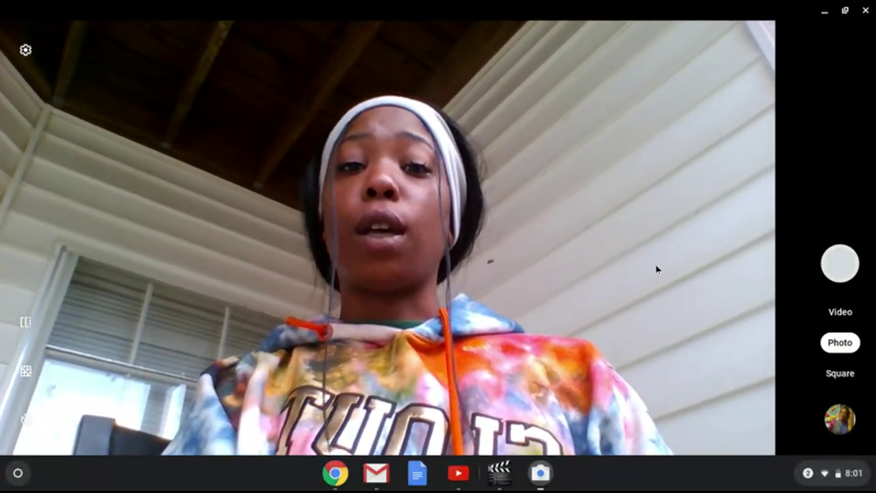
pyautogui.click(825, 12)
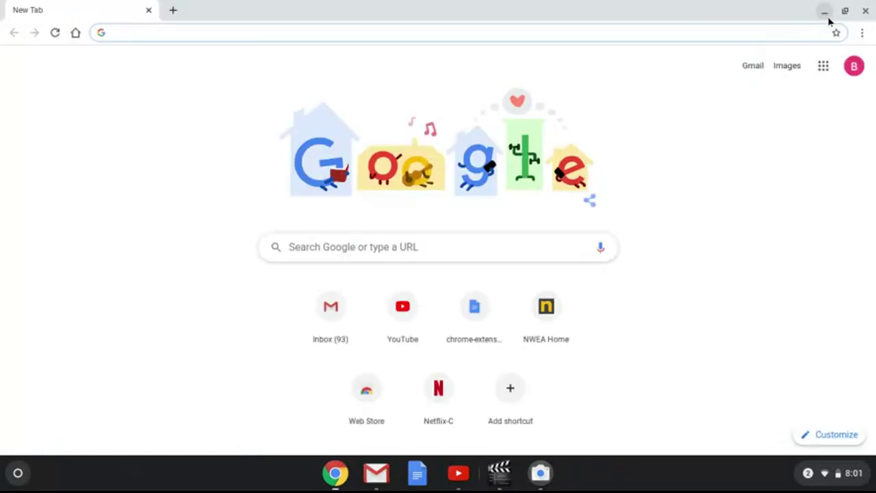
# - Open Google Drive from the Google apps grid on the new tab page
pyautogui.click(823, 67)
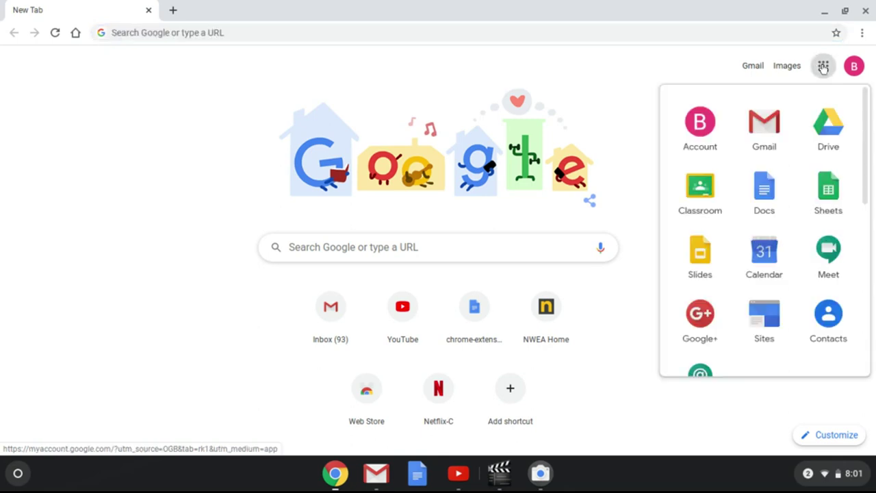
pyautogui.click(828, 130)
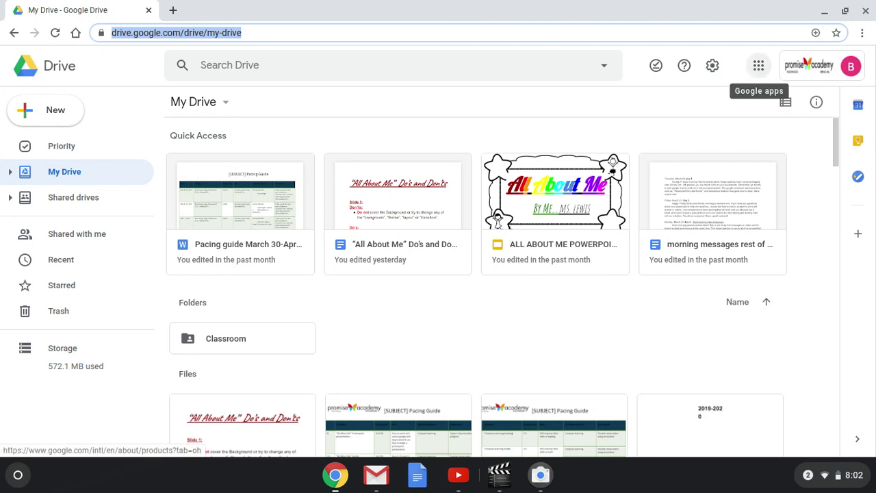
# - Open Classroom's 3-01 class and launch its 'All About Me' Do's and Don'ts document
pyautogui.click(759, 69)
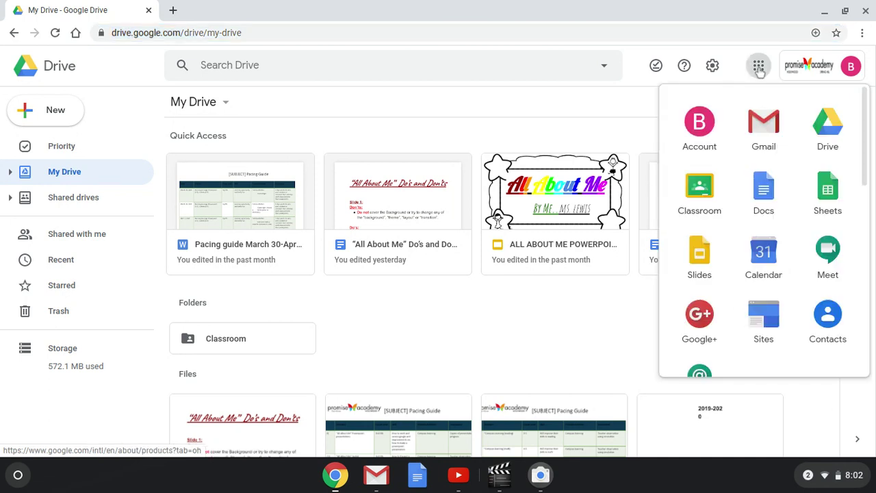
pyautogui.click(695, 193)
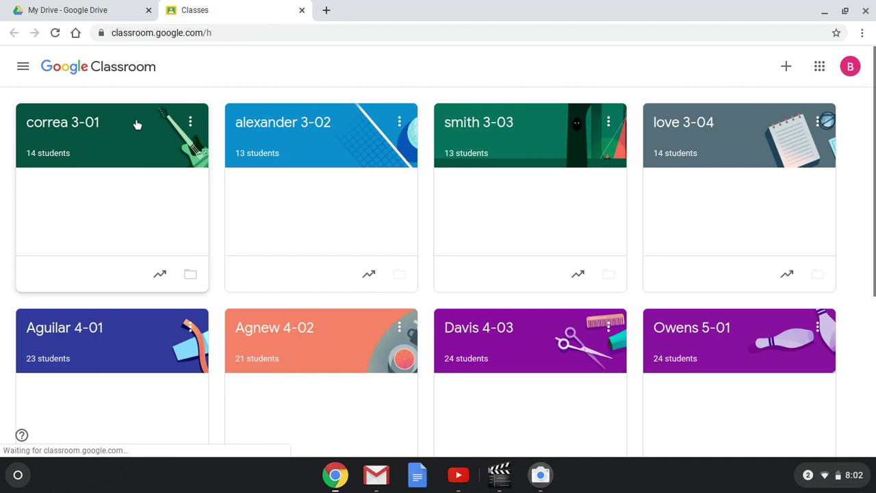
pyautogui.click(136, 124)
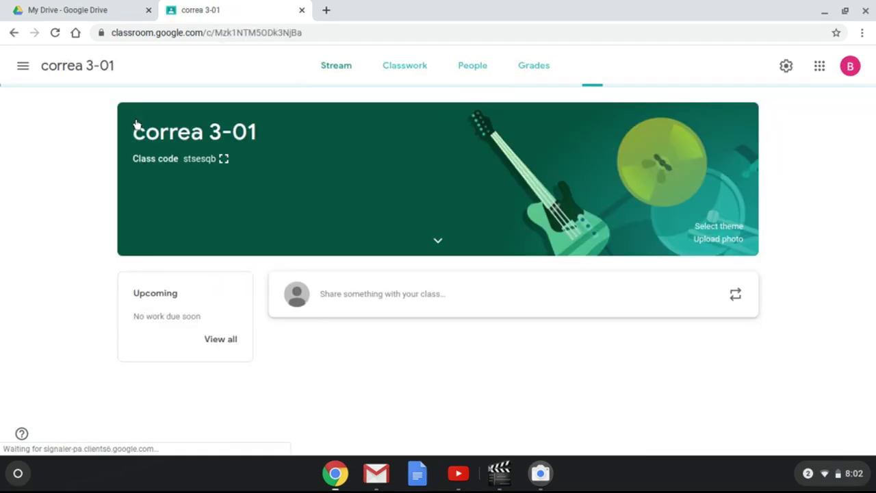
pyautogui.scroll(-4, 438, 274)
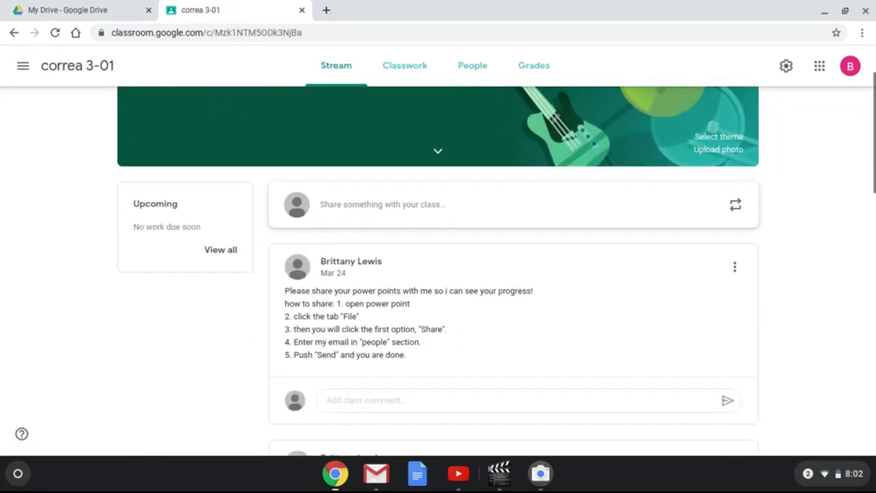
pyautogui.scroll(-7, 507, 274)
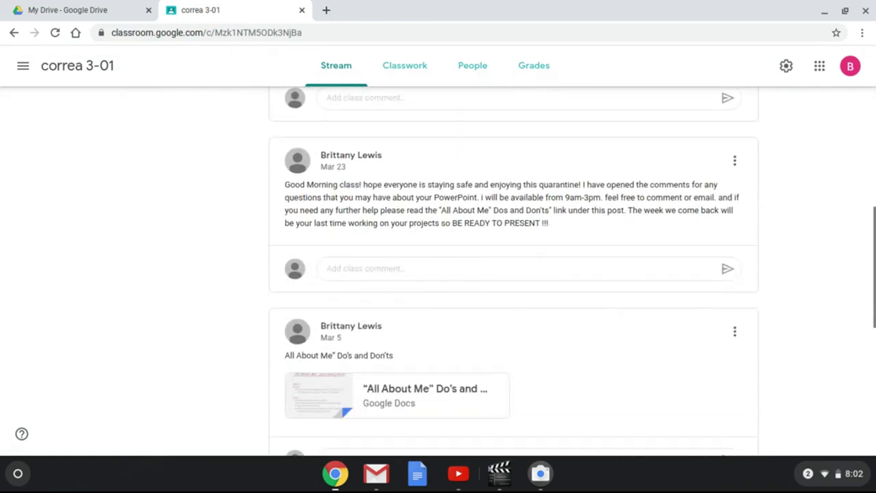
pyautogui.scroll(-1, 352, 162)
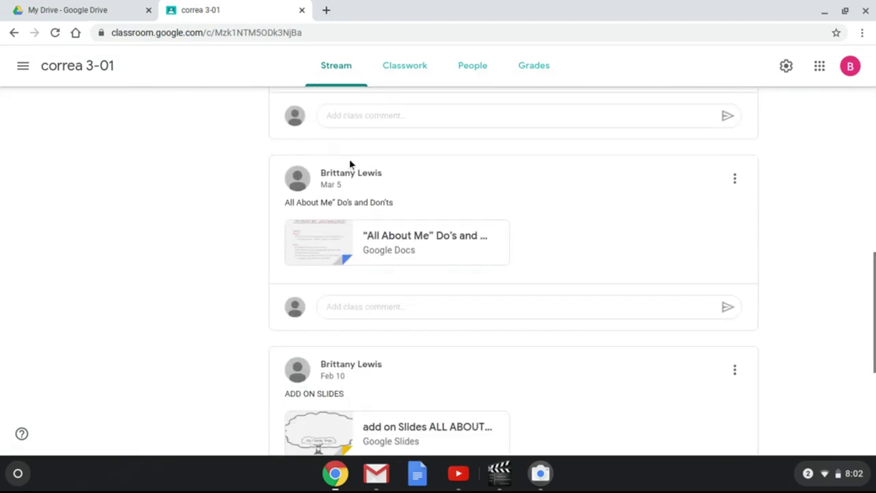
pyautogui.click(401, 248)
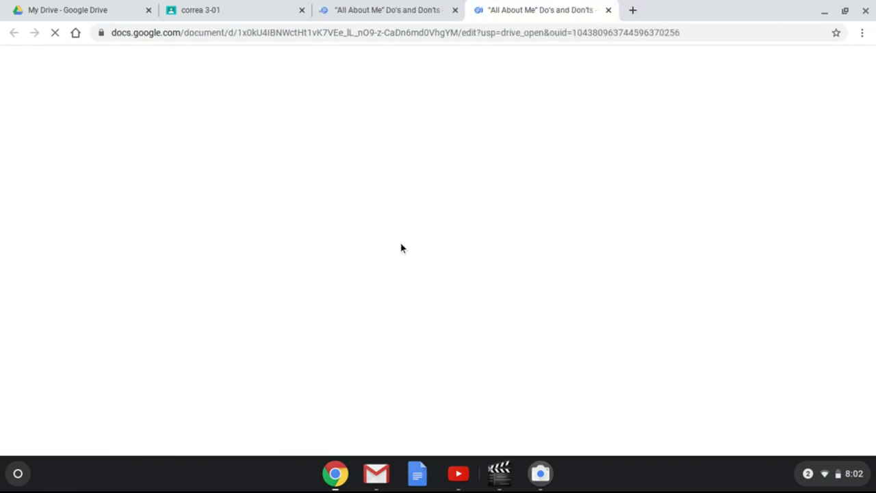
# - Close the duplicate Docs tab, read through the Do's and Don'ts guide, then return to Classroom
pyautogui.click(609, 11)
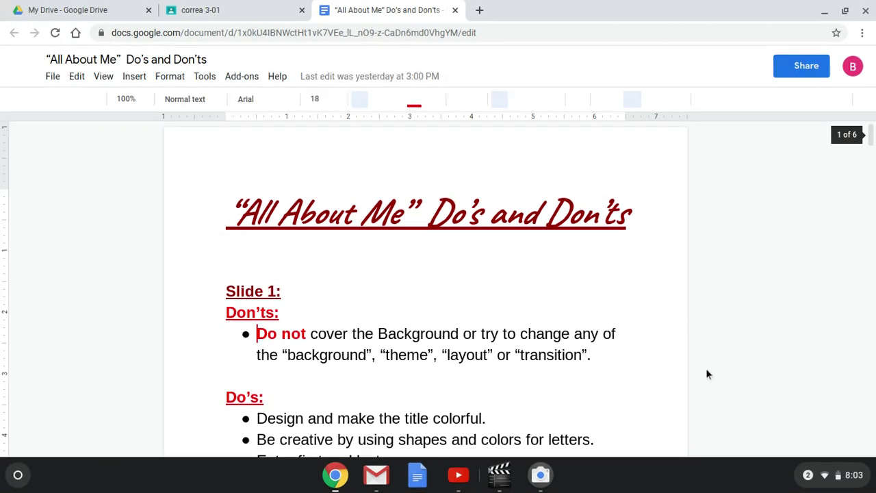
pyautogui.scroll(-1, 672, 355)
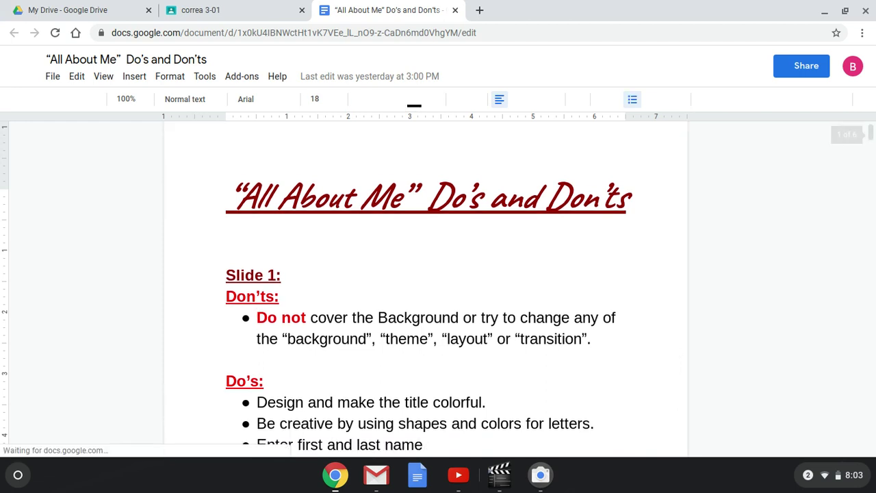
pyautogui.scroll(-5, 424, 288)
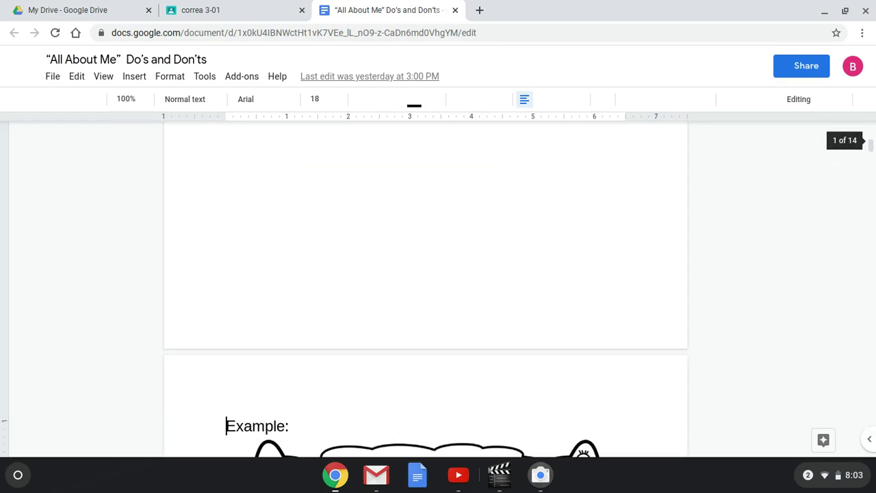
pyautogui.scroll(-3, 425, 287)
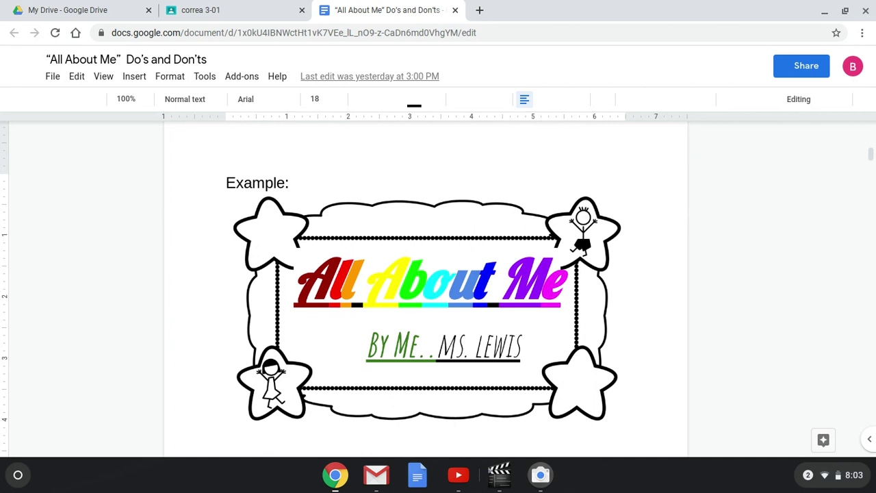
pyautogui.press('Up')
pyautogui.press('Up')
pyautogui.press('Up')
pyautogui.press('Up')
pyautogui.press('Up')
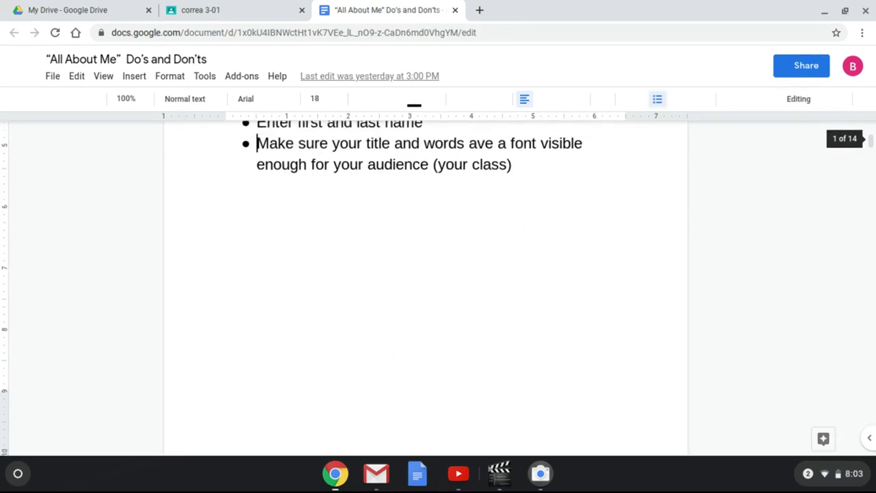
pyautogui.press('Up')
pyautogui.press('Up')
pyautogui.press('Up')
pyautogui.press('Up')
pyautogui.press('Up')
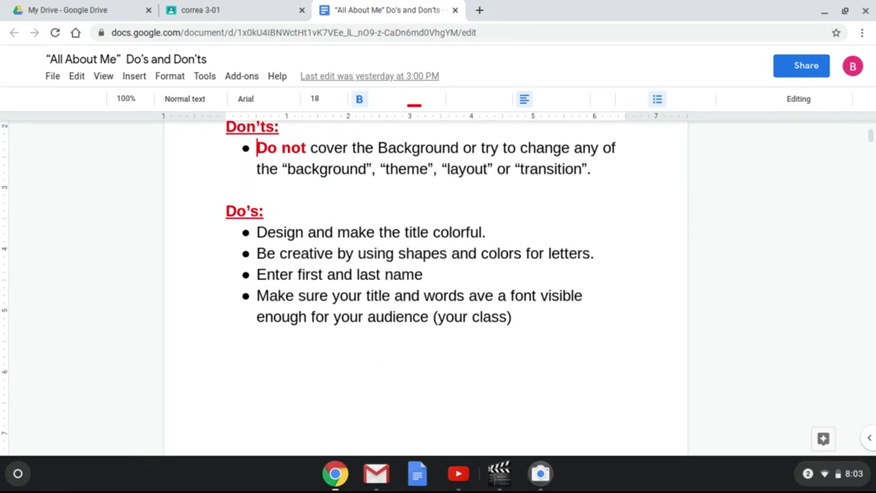
pyautogui.press('Up')
pyautogui.press('Up')
pyautogui.press('Up')
pyautogui.press('Up')
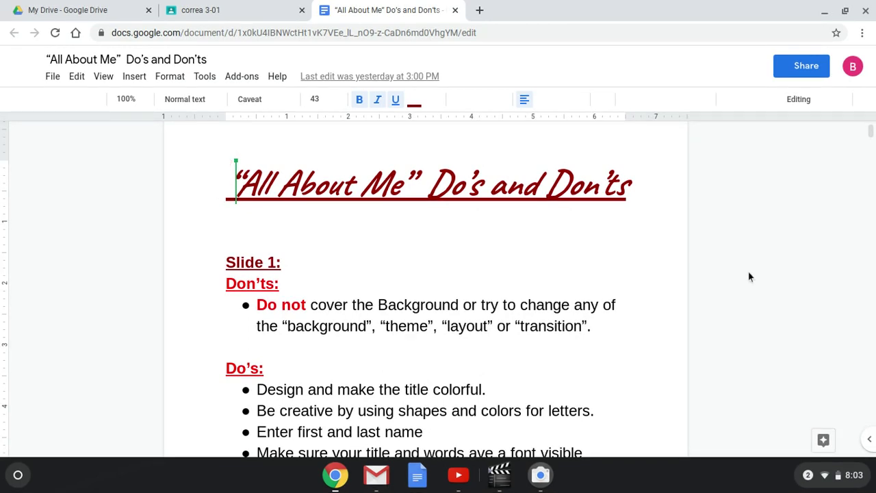
pyautogui.click(223, 11)
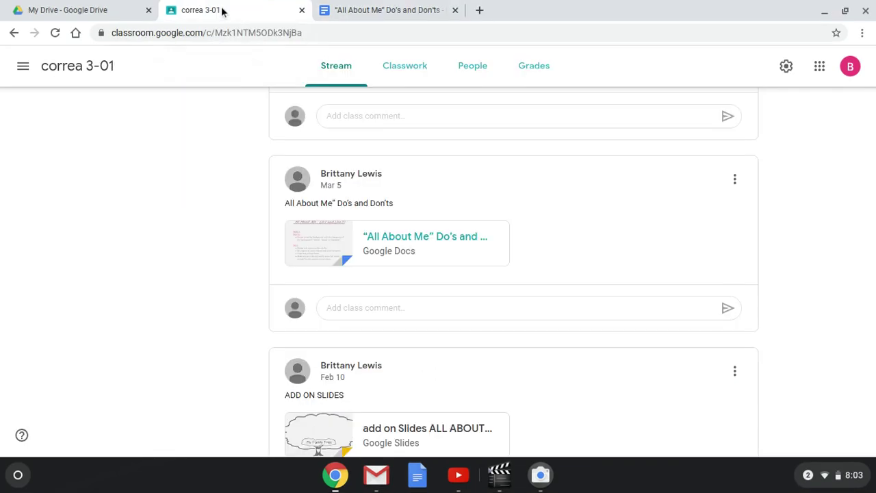
# - Scroll the 3-01 stream back to the top and switch to the My Drive tab
pyautogui.scroll(4, 513, 273)
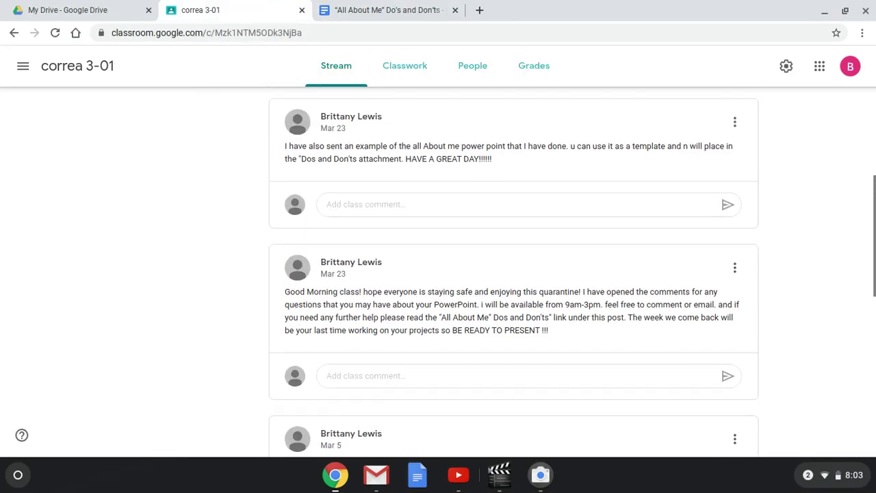
pyautogui.scroll(5, 513, 273)
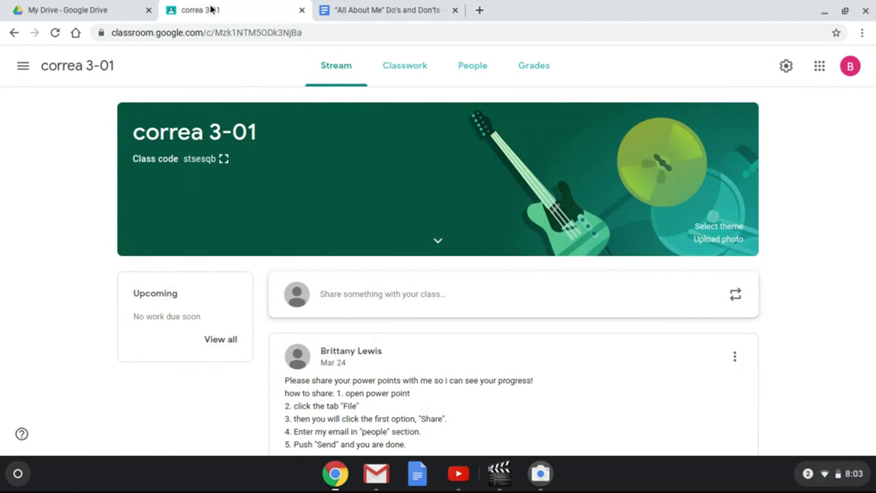
pyautogui.click(75, 10)
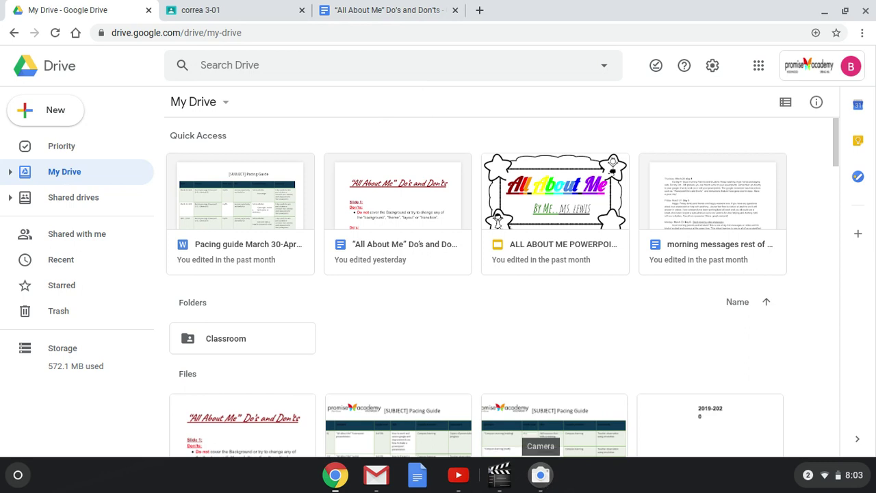
# - Open the ALL ABOUT ME POWERPOINT EXAMPLE presentation from Quick Access
pyautogui.click(581, 207)
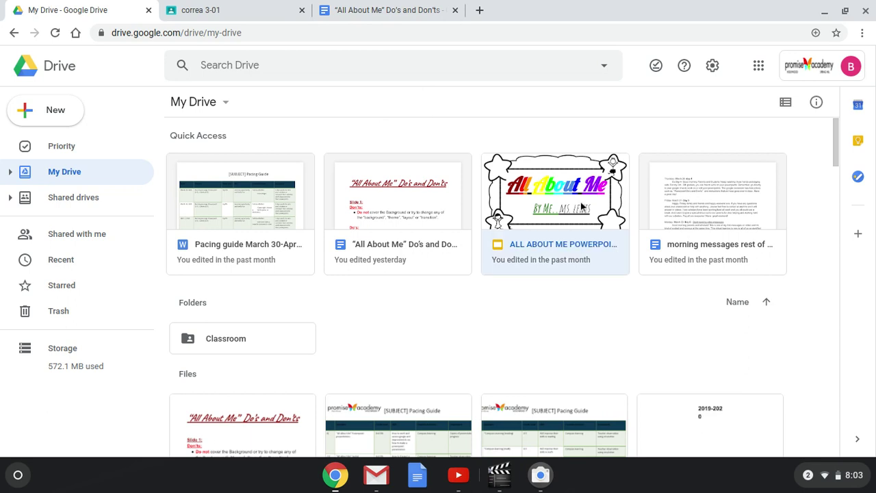
pyautogui.doubleClick(581, 207)
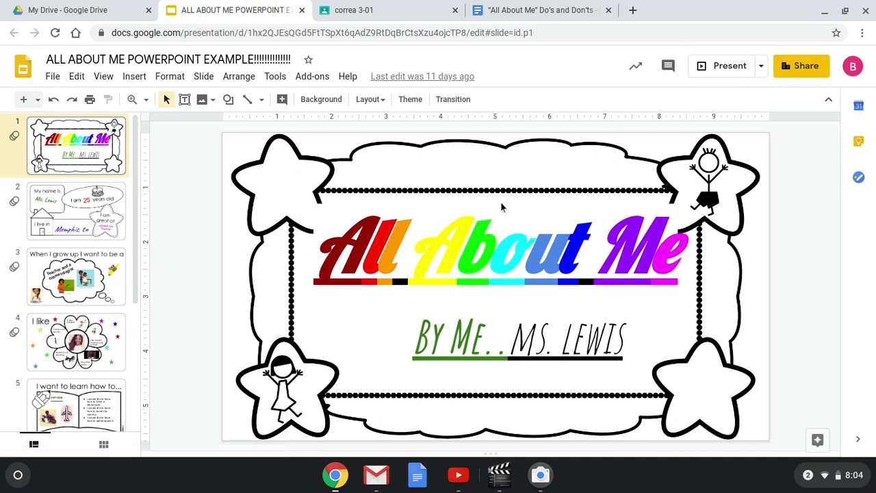
# - Search web images for 'clasroom animation' from Insert > Image on the title slide
pyautogui.click(515, 247)
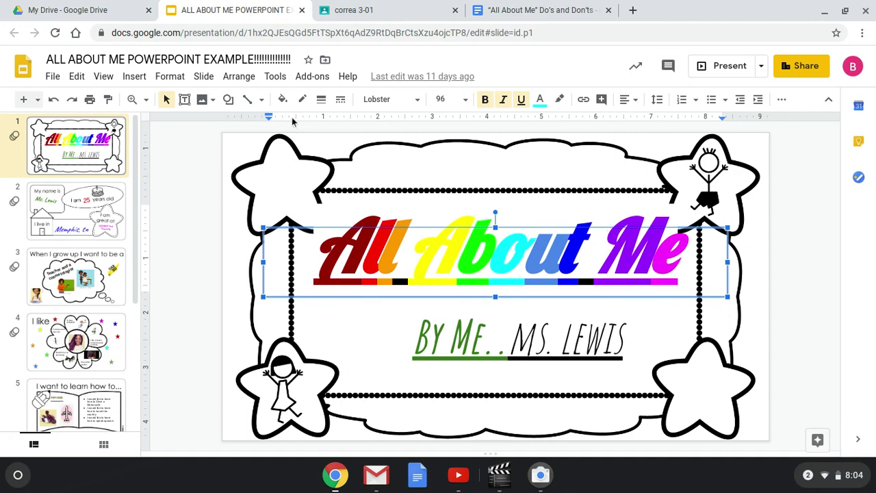
pyautogui.click(137, 78)
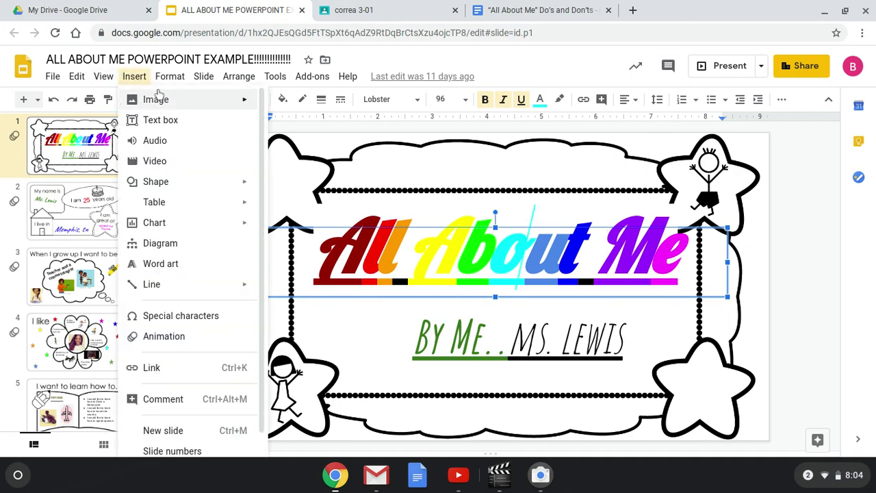
pyautogui.moveTo(167, 101)
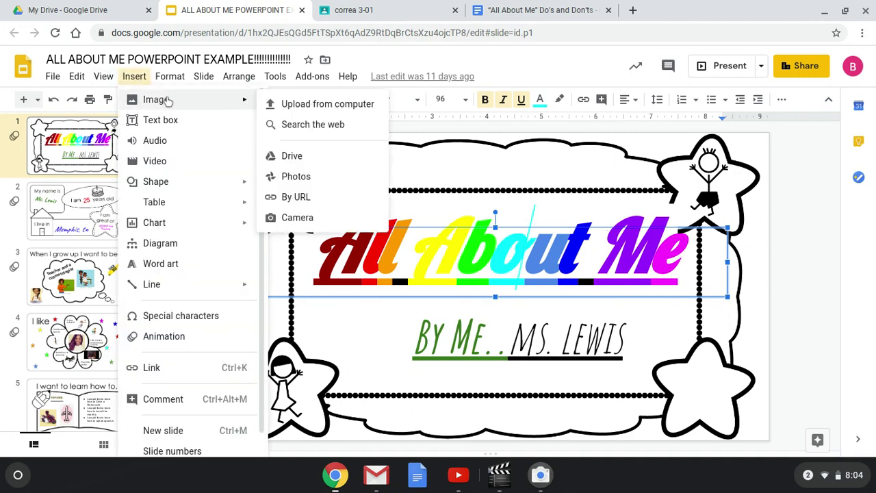
pyautogui.click(313, 125)
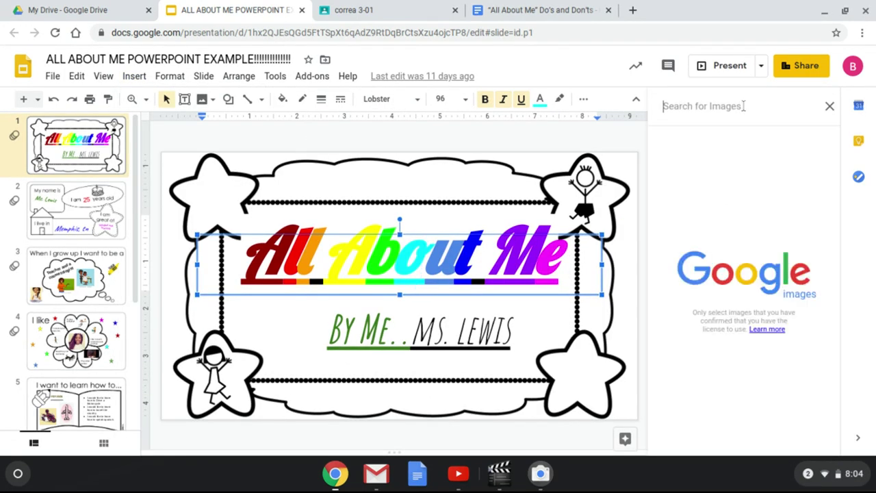
pyautogui.write('clasroom a')
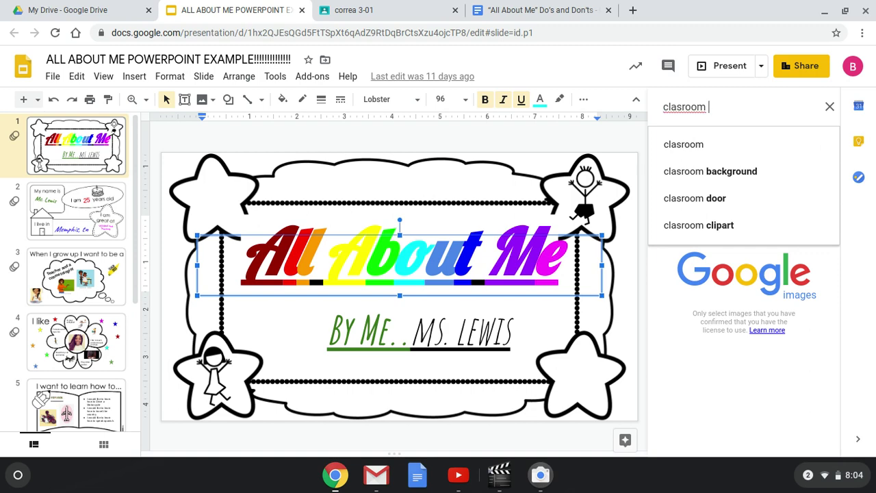
pyautogui.write('nimat')
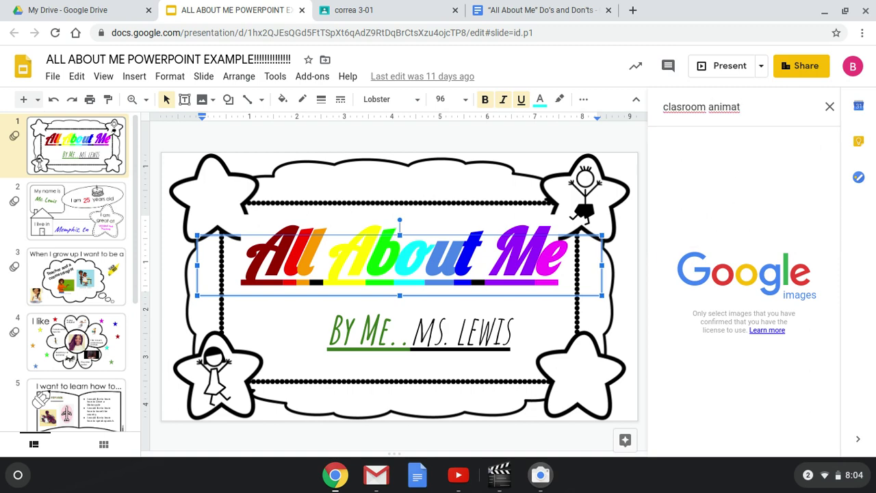
pyautogui.write('ion')
pyautogui.press('Return')
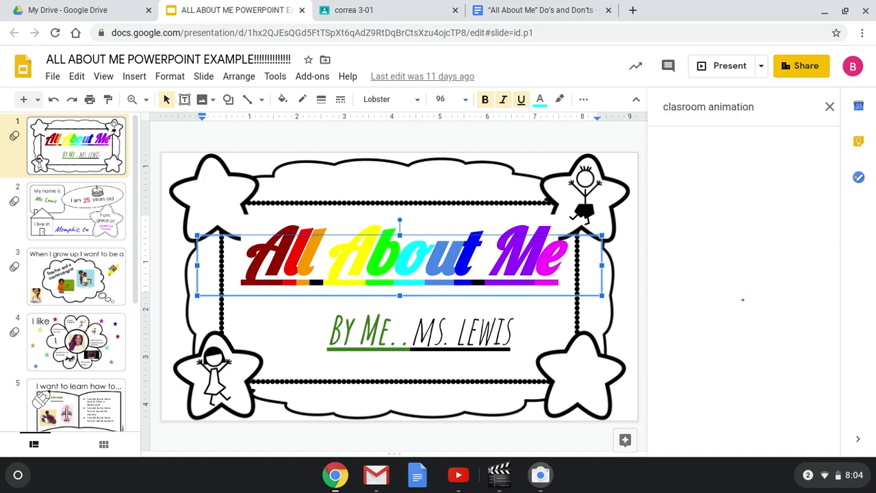
# - Correct the search to 'classroom animation' and insert the teacher-with-pupils cartoon
pyautogui.click(683, 106)
pyautogui.write('s')
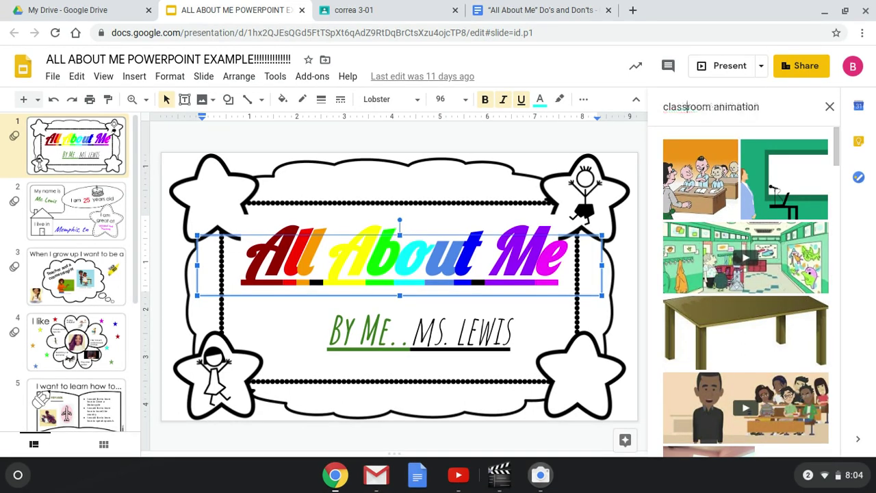
pyautogui.press('Return')
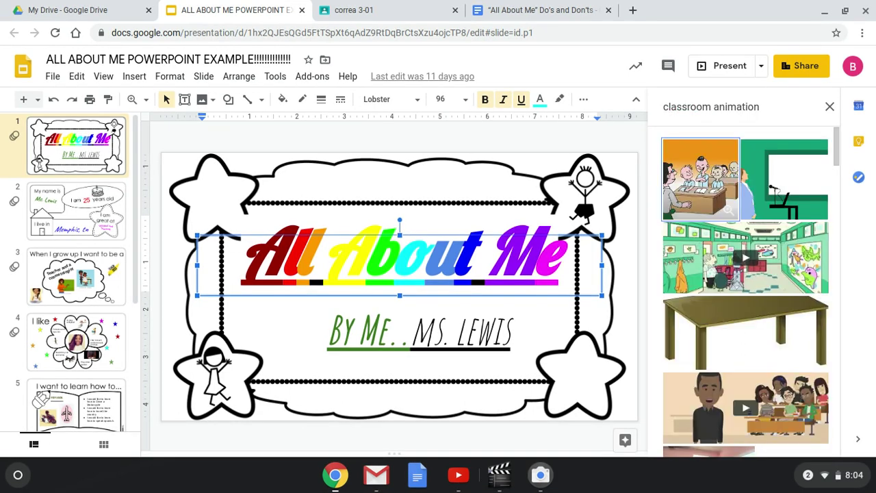
pyautogui.click(726, 189)
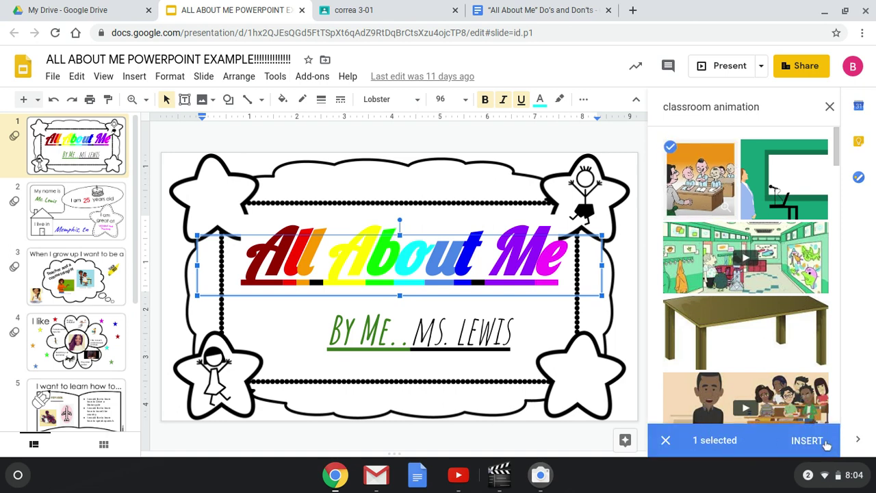
pyautogui.click(808, 441)
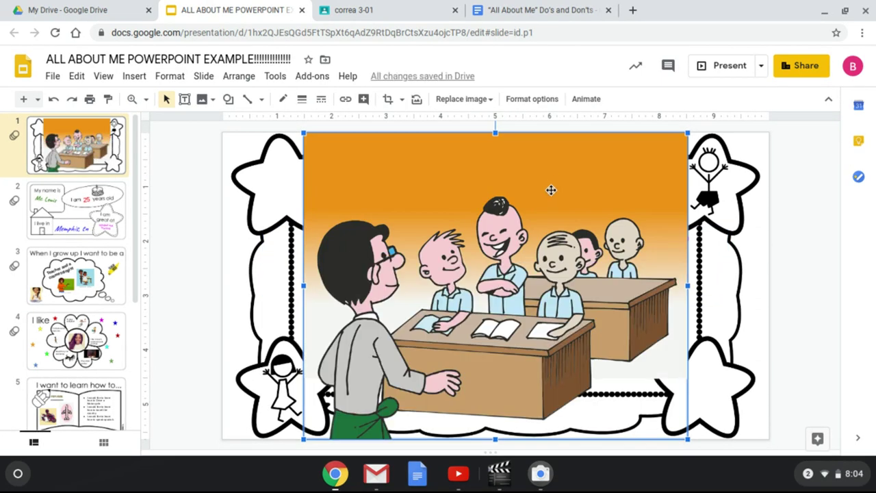
# - Drag the classroom cartoon up and left toward the slide's top-left corner
pyautogui.moveTo(538, 186); pyautogui.dragTo(407, 113)
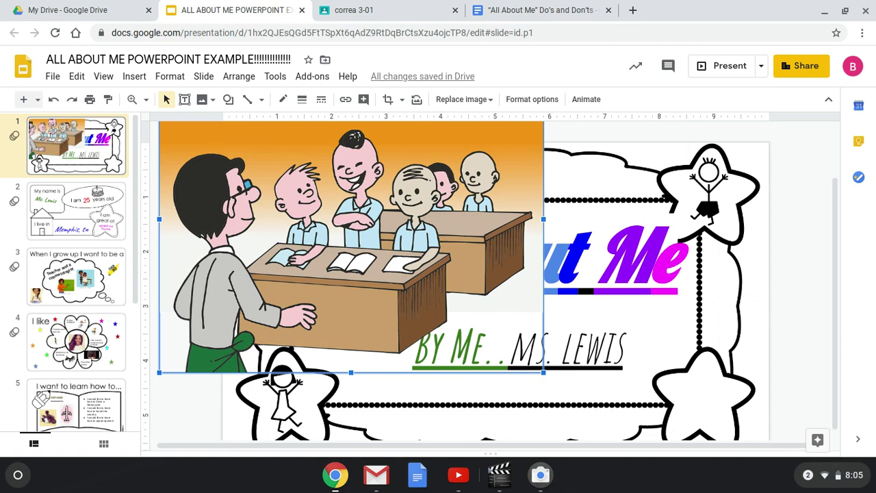
pyautogui.click(721, 71)
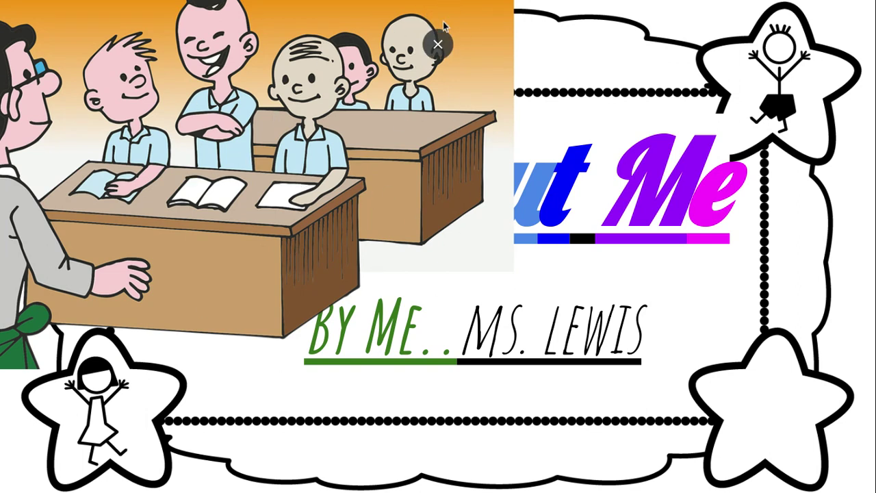
pyautogui.click(439, 46)
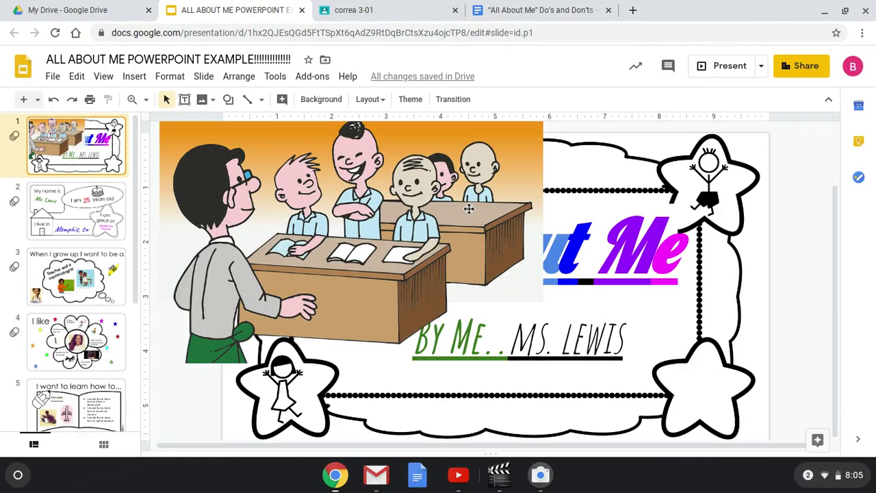
pyautogui.click(468, 209)
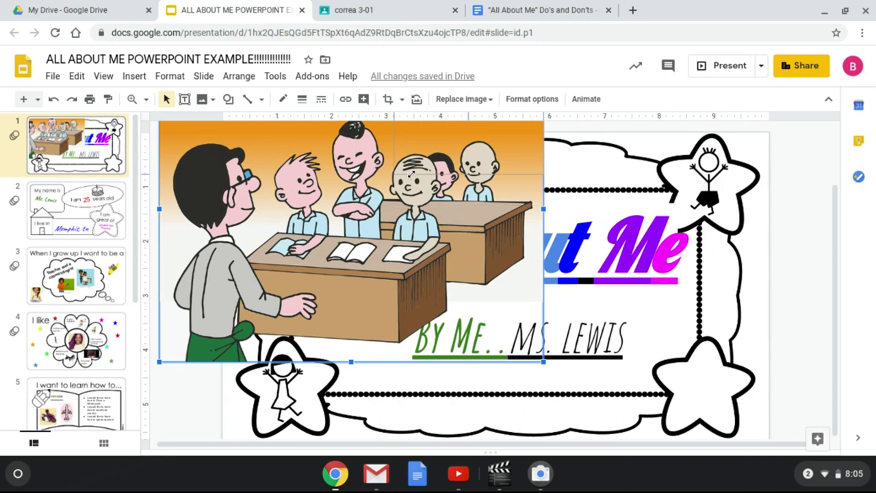
# - Revert the cartoon's size, then shrink it and move it left beside the title
pyautogui.hotkey('ctrl', 'z')
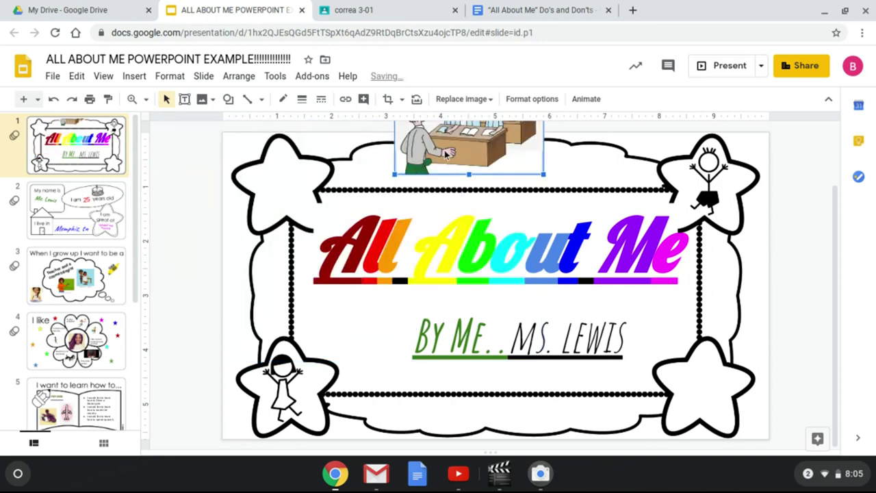
pyautogui.moveTo(446, 156); pyautogui.dragTo(363, 299)
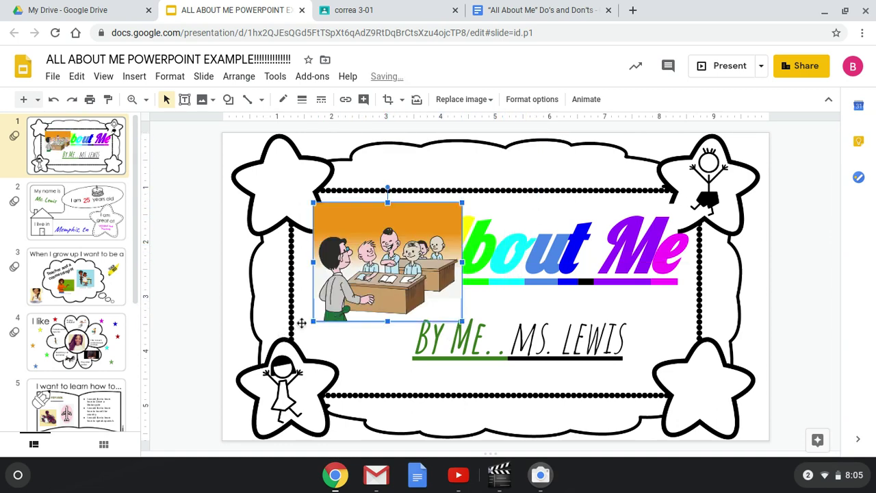
pyautogui.moveTo(313, 320); pyautogui.dragTo(354, 288)
pyautogui.moveTo(413, 245); pyautogui.dragTo(394, 251)
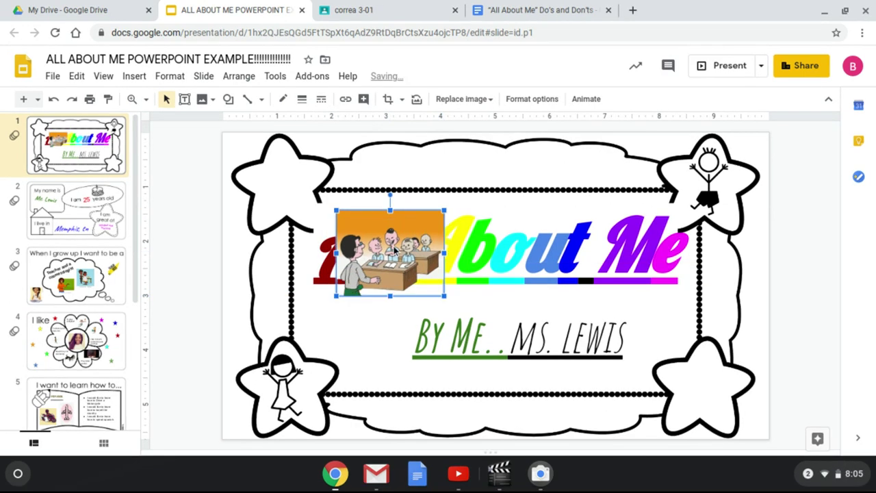
# - Undo the extra move and resize, start cropping the cartoon, then switch to the webcam
pyautogui.click(53, 99)
pyautogui.click(53, 99)
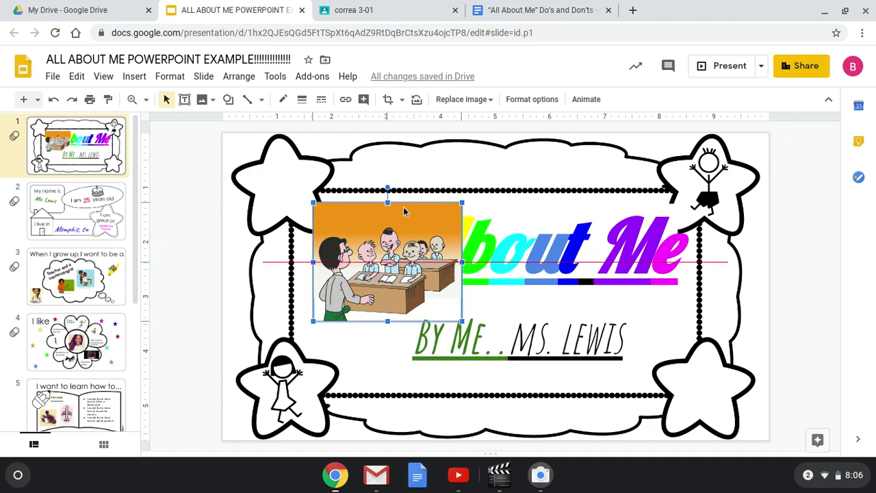
pyautogui.doubleClick(403, 207)
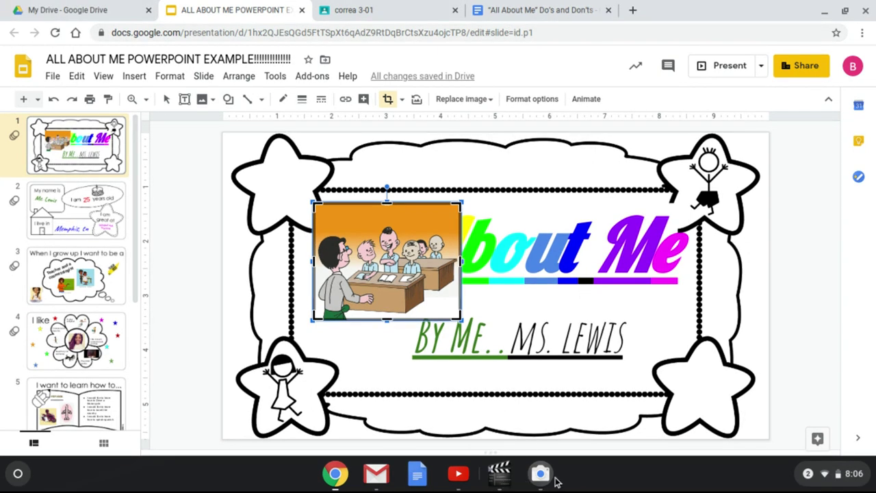
pyautogui.click(553, 478)
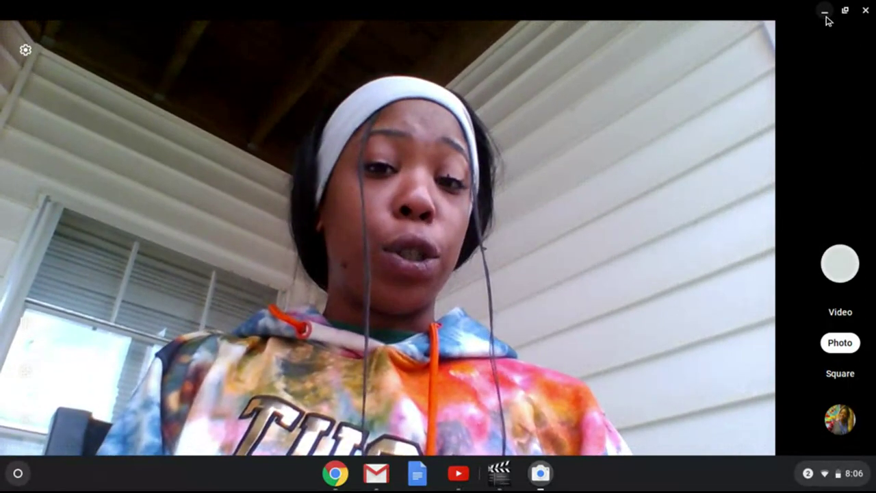
# - Minimize the Camera window to get back to the presentation
pyautogui.click(825, 11)
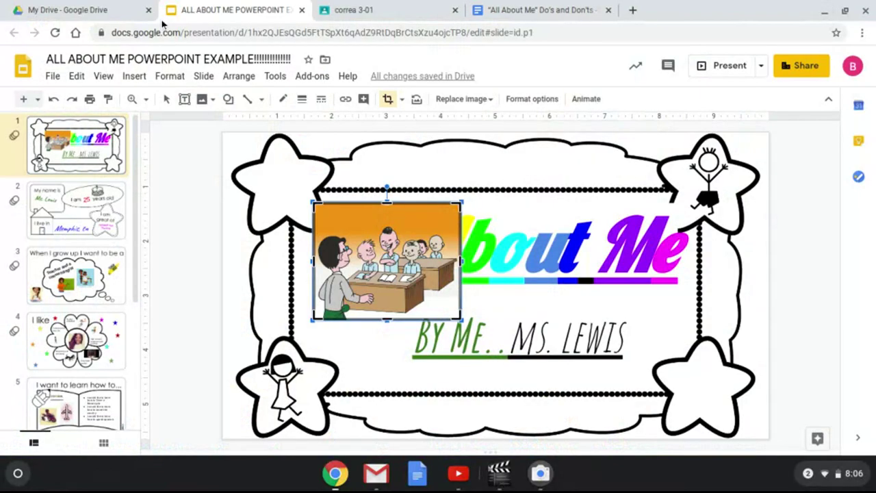
# - Open the sharing settings for the All About Me presentation from the File menu
pyautogui.click(53, 76)
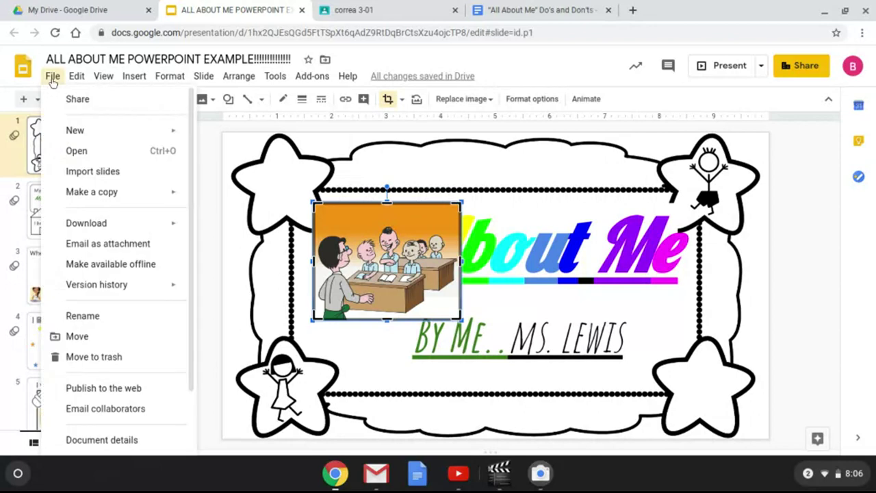
pyautogui.moveTo(69, 79)
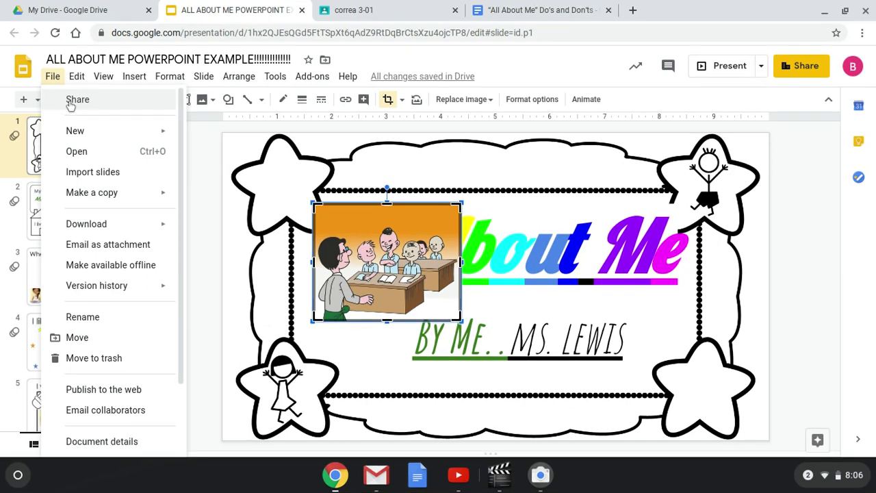
pyautogui.click(72, 101)
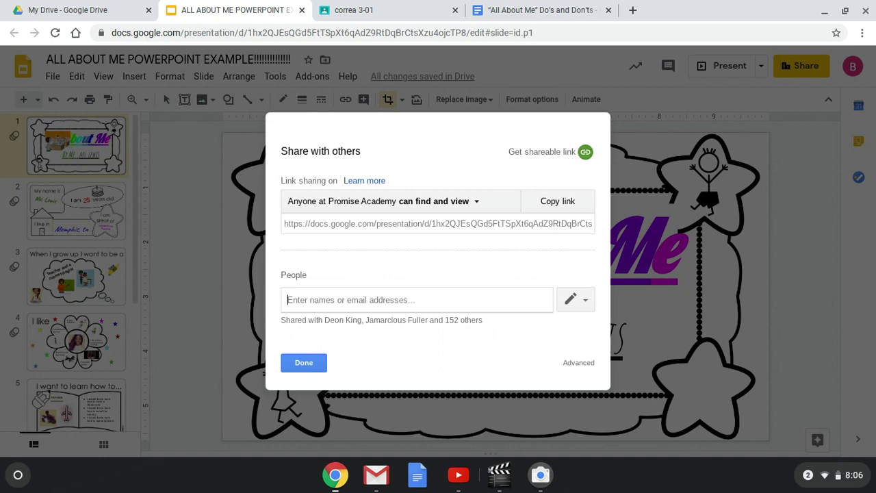
# - Enter a school contact's name in the People field, pick the suggestion, and send the invite
pyautogui.write('blewi')
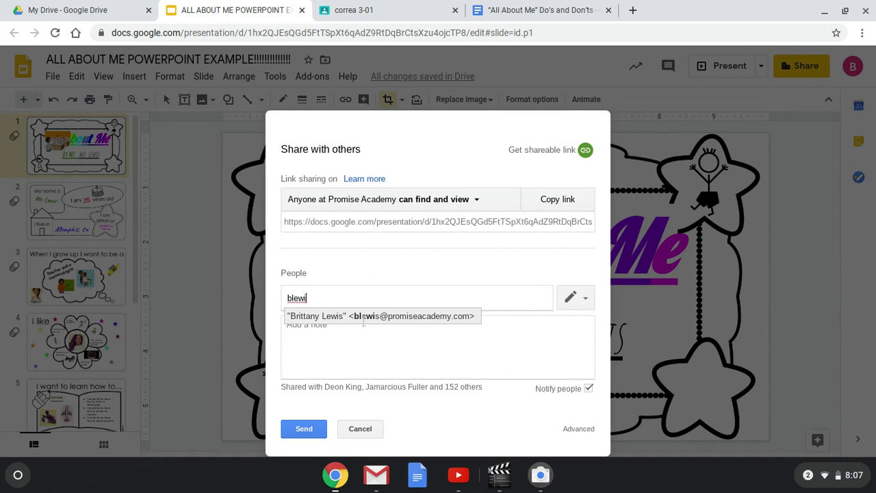
pyautogui.click(423, 319)
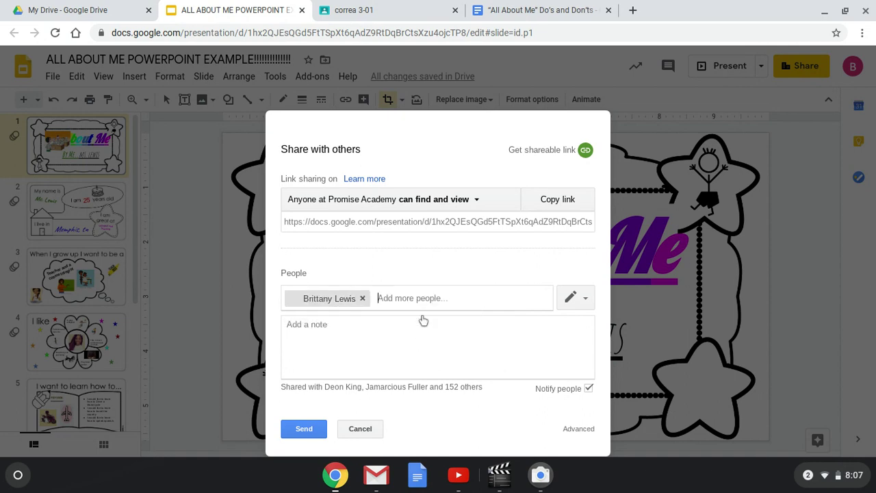
pyautogui.click(304, 428)
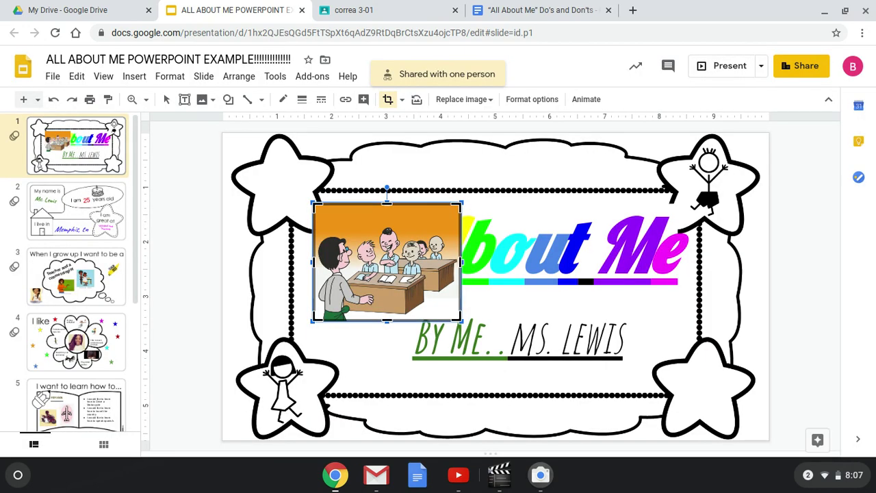
# - Switch to the Camera app from the taskbar to show the webcam full screen
pyautogui.click(549, 481)
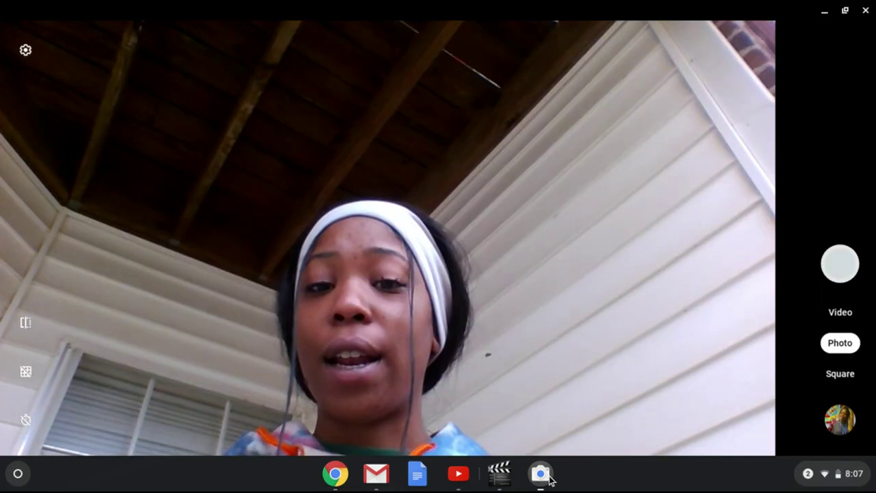